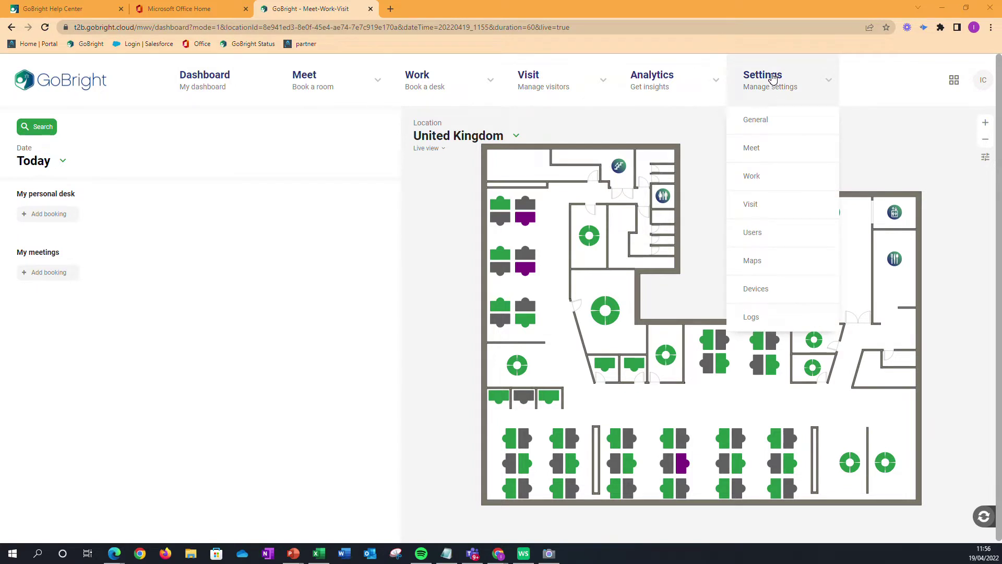
Go to the Work settings page listing desks with their profiles and locations
click(752, 177)
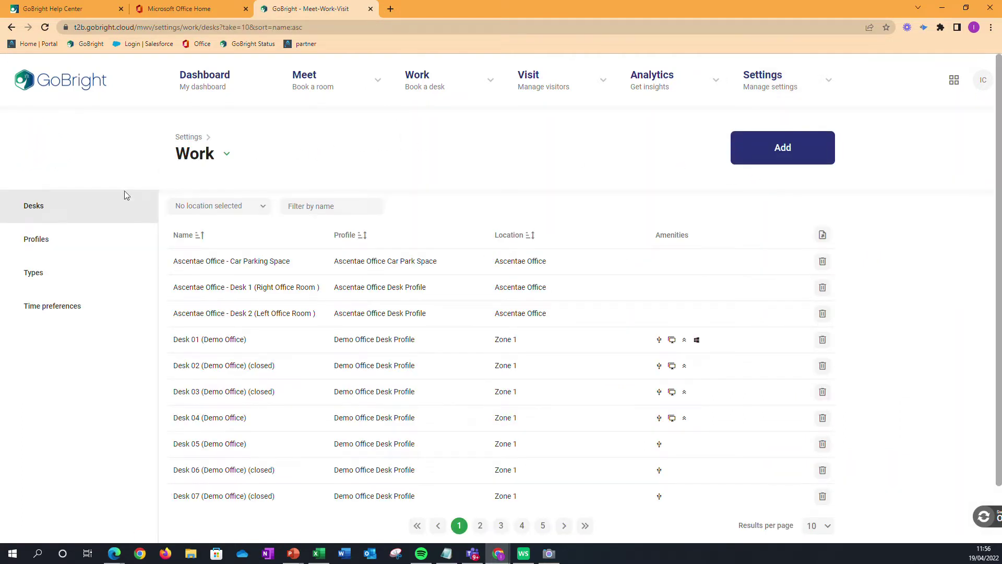
View the desk types, then the six desk profiles including Demo Office Desk Profile
click(36, 280)
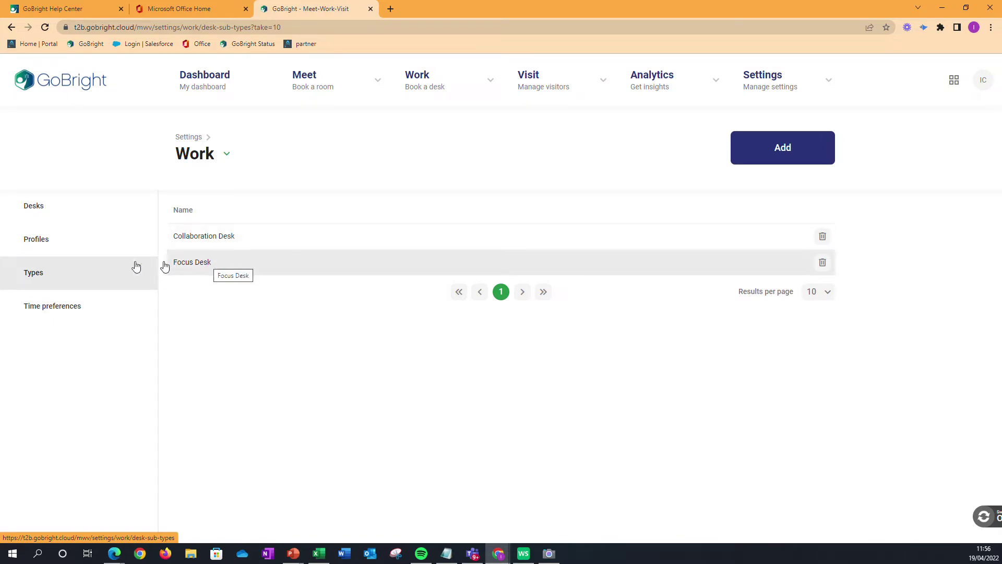
click(37, 240)
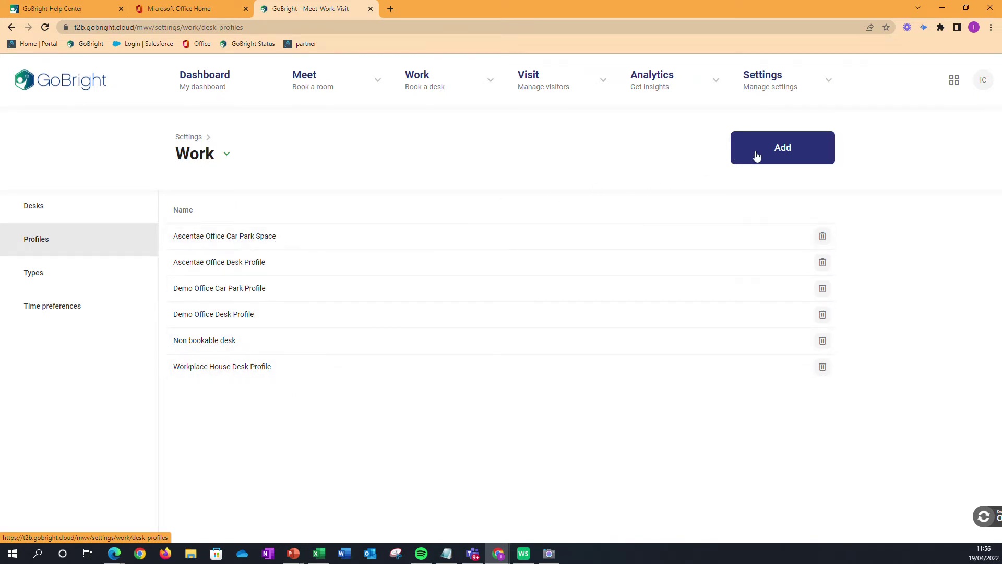
Start a new desk profile with the Add button
click(789, 156)
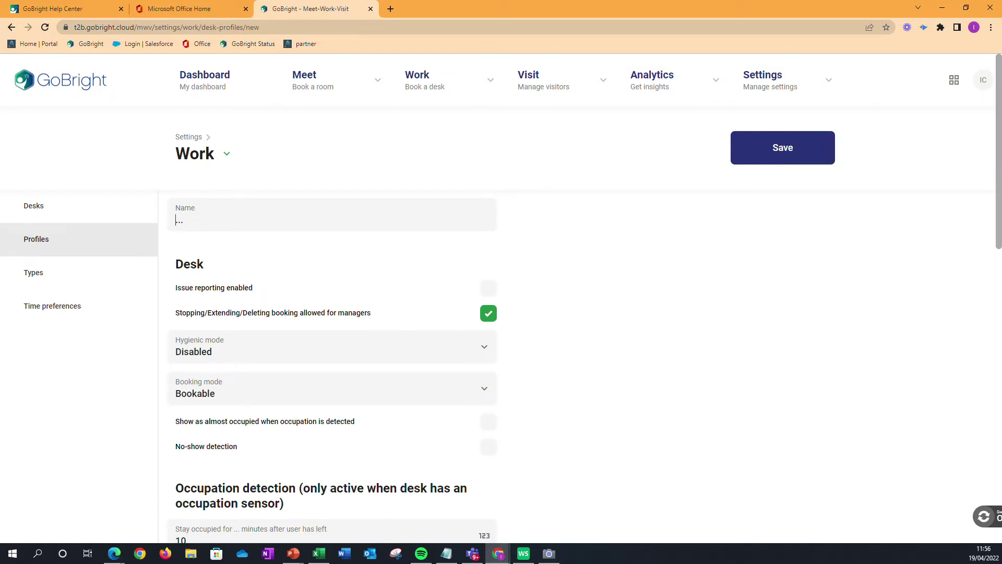
text(Vi)
text(deo pro)
text(file)
scroll(557, 228, down, 2)
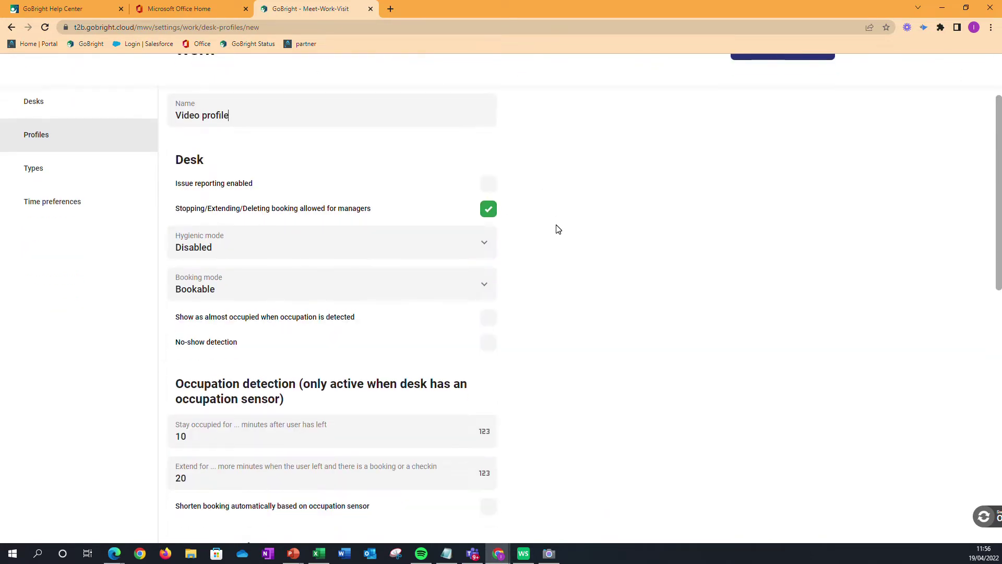
scroll(556, 227, down, 1)
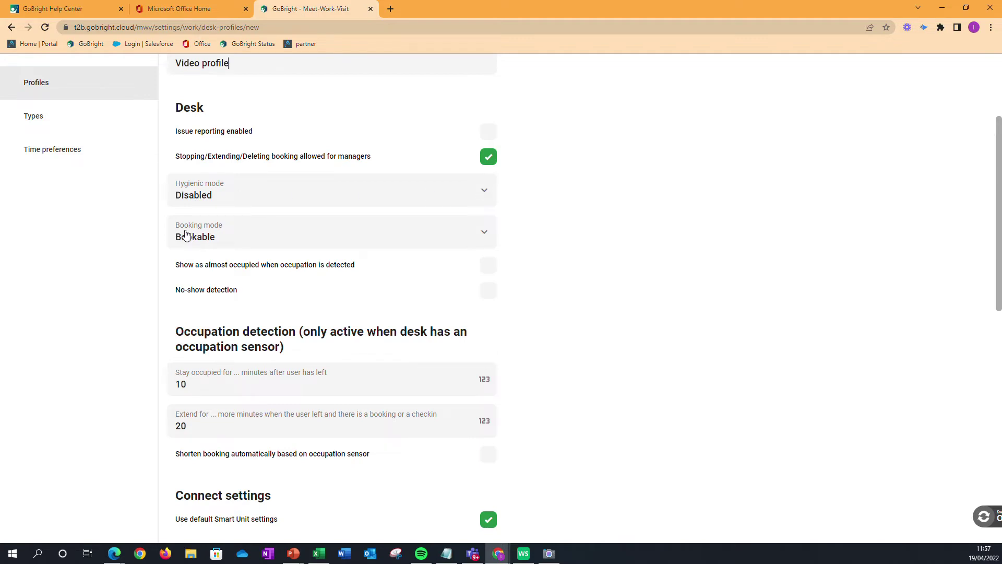
click(218, 240)
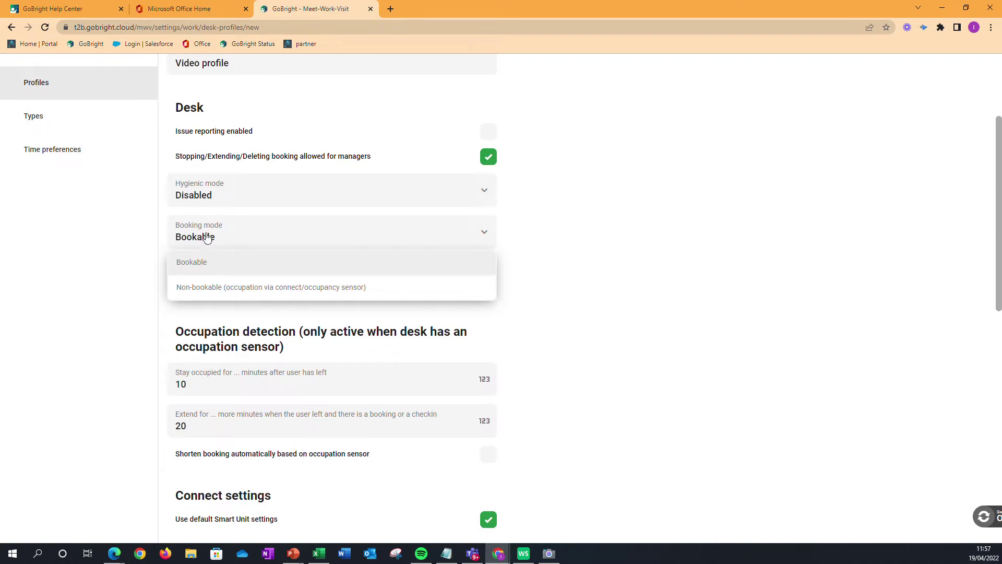
click(205, 241)
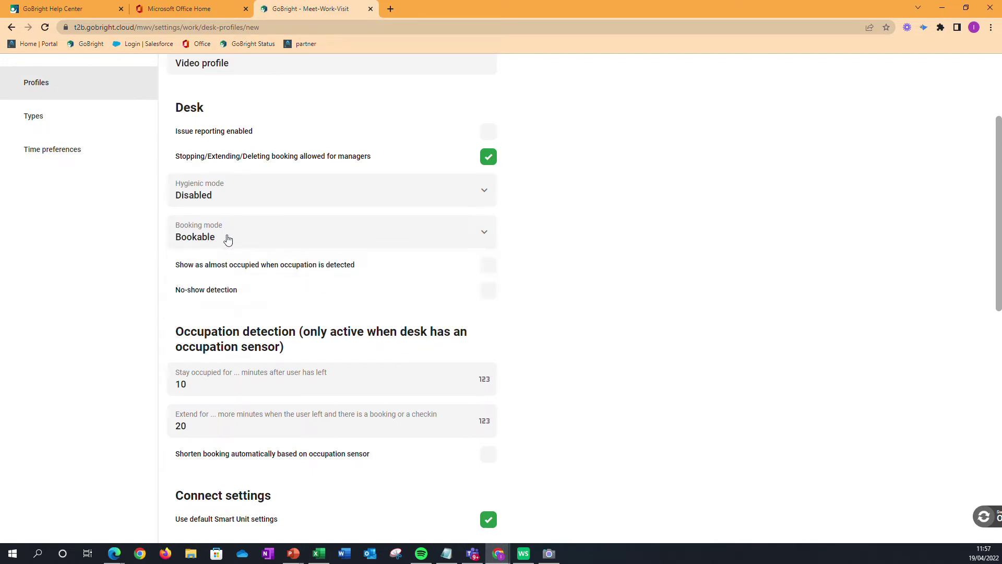
scroll(567, 284, down, 1)
scroll(566, 285, down, 1)
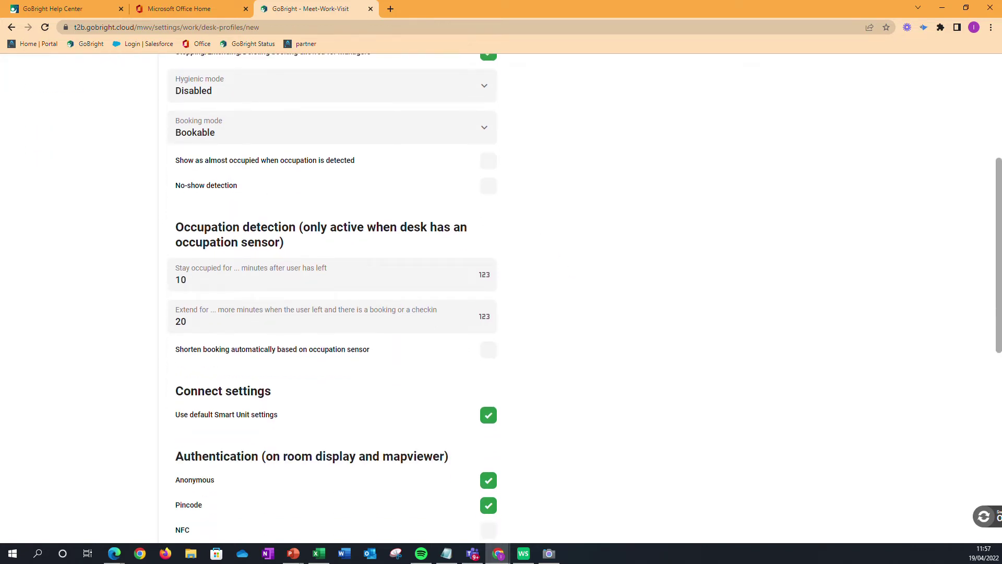
click(486, 167)
click(489, 167)
Enable no-show detection, leaving portal or app booking confirmation off
click(488, 192)
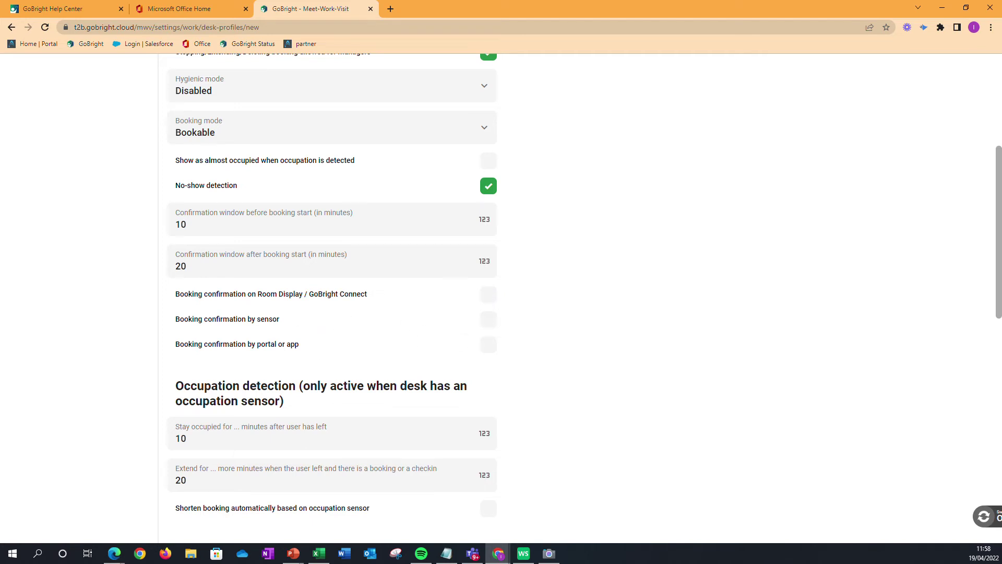
click(489, 345)
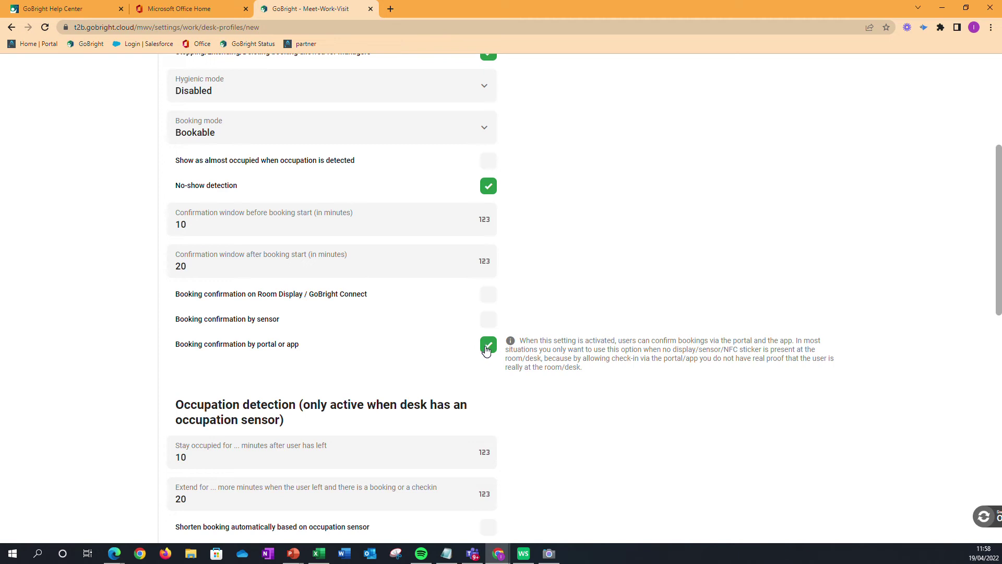
click(488, 347)
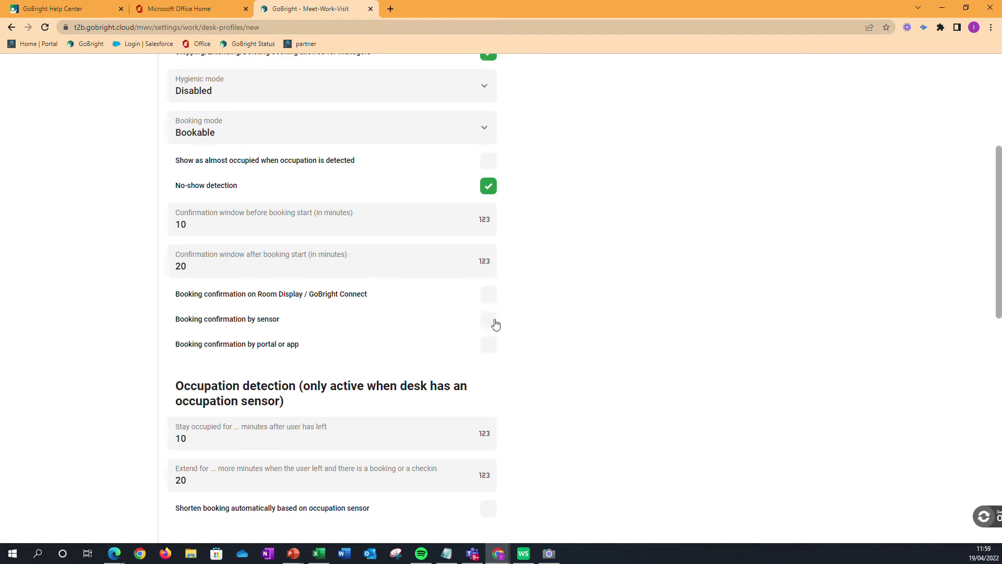
scroll(595, 402, down, 2)
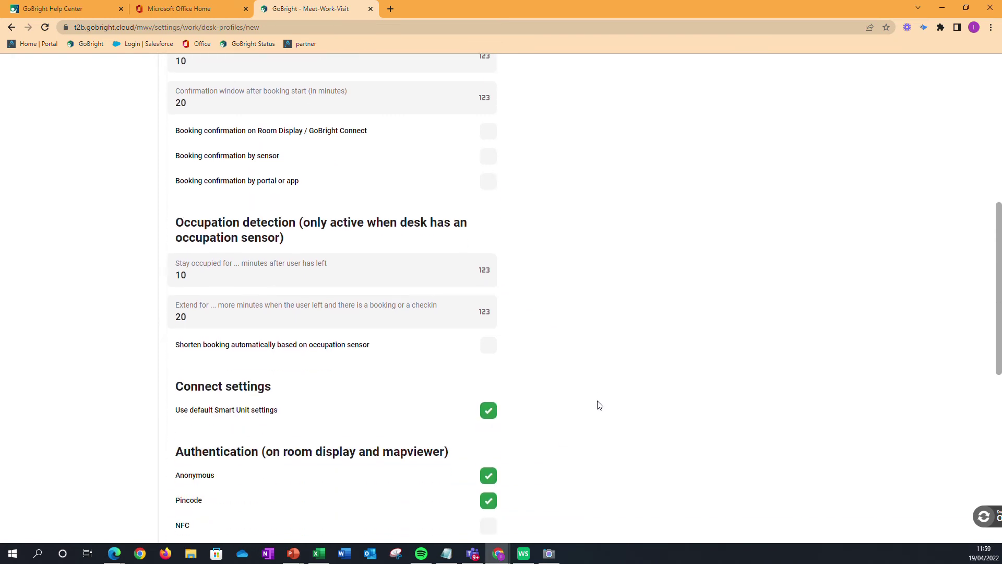
scroll(598, 405, down, 1)
scroll(597, 405, down, 1)
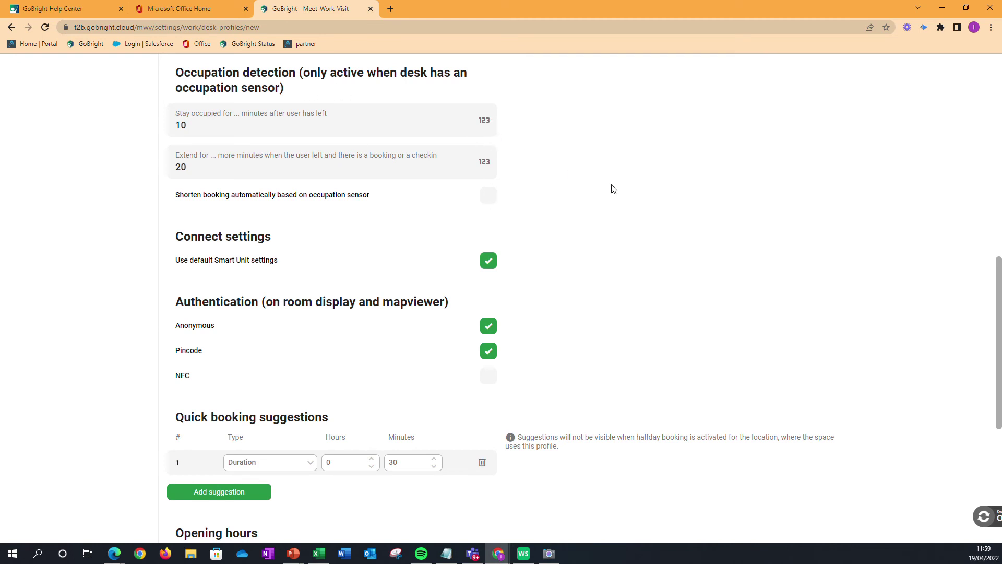
scroll(611, 189, down, 1)
scroll(612, 189, down, 1)
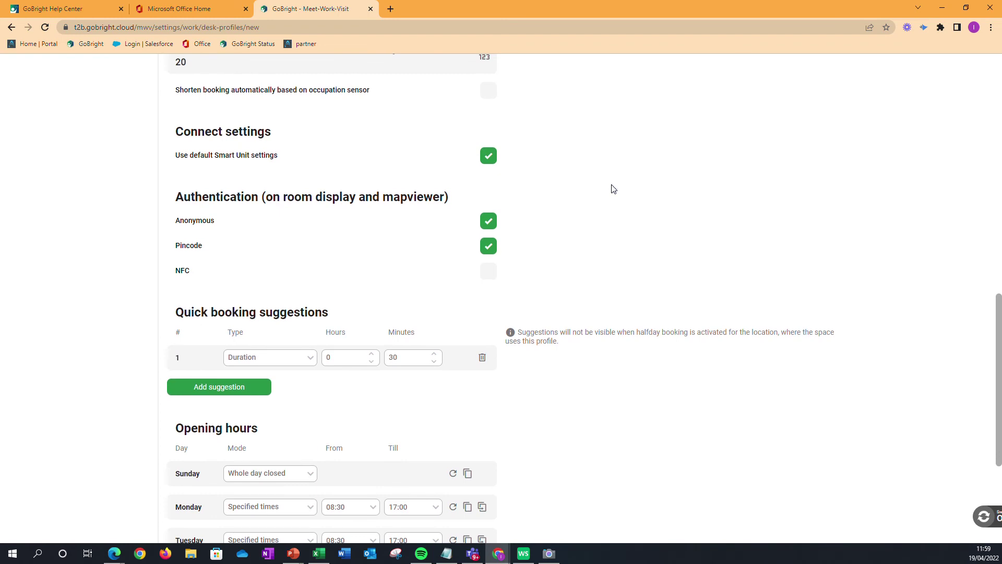
scroll(613, 189, down, 1)
scroll(613, 189, down, 1)
scroll(613, 188, down, 1)
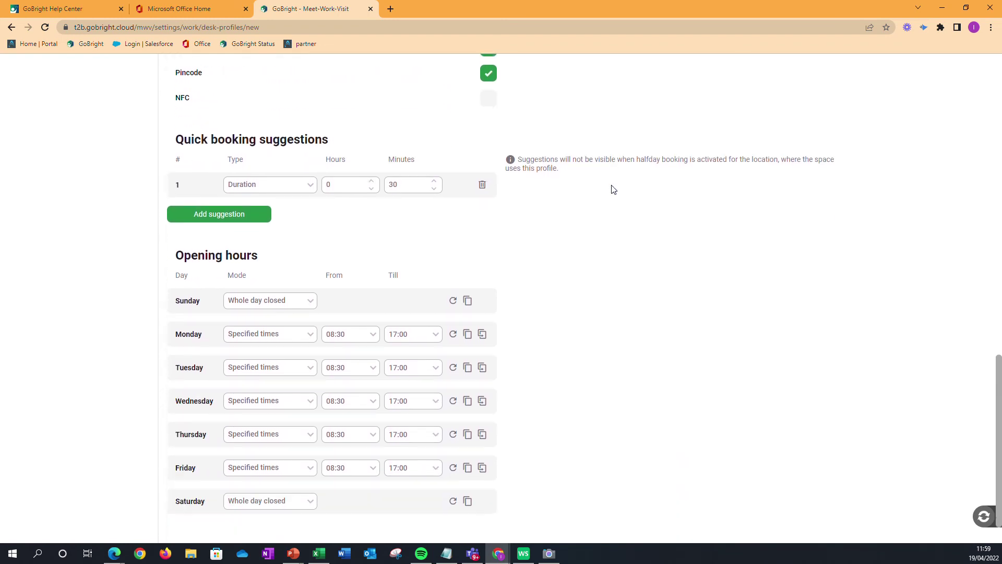
scroll(613, 188, down, 1)
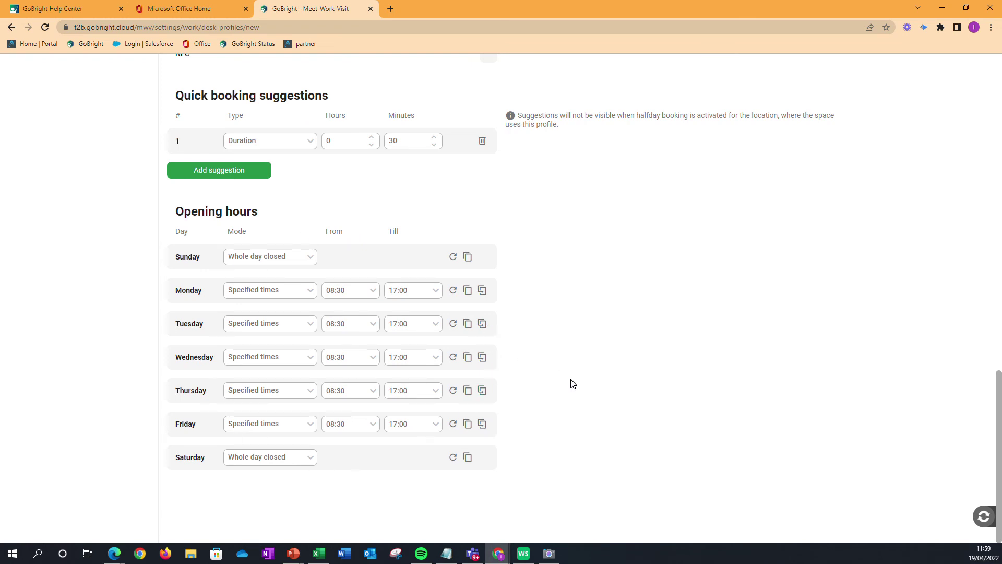
scroll(588, 388, up, 1)
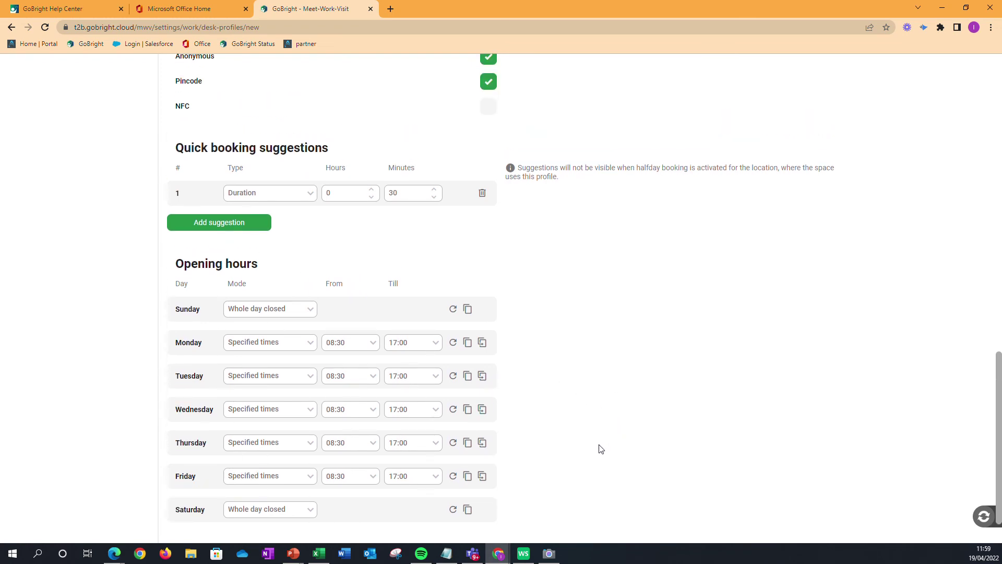
scroll(593, 451, up, 1)
scroll(593, 450, up, 1)
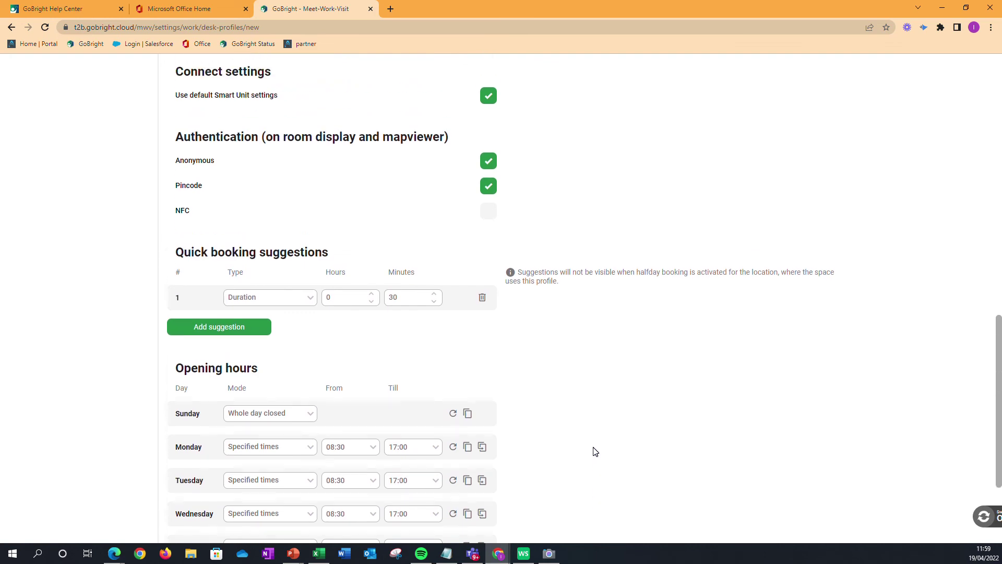
scroll(593, 451, up, 1)
scroll(588, 470, up, 2)
scroll(588, 471, up, 4)
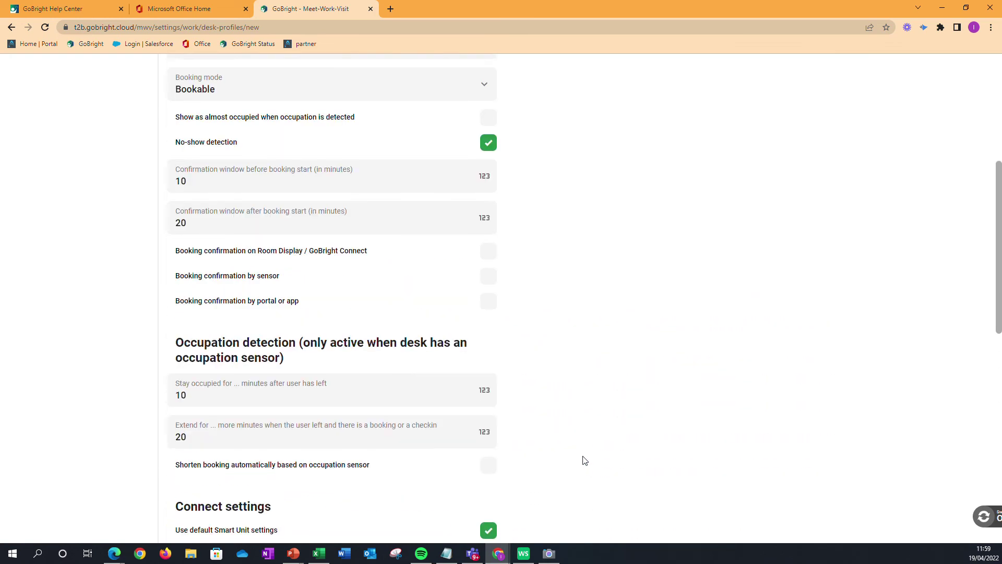
scroll(590, 444, up, 1)
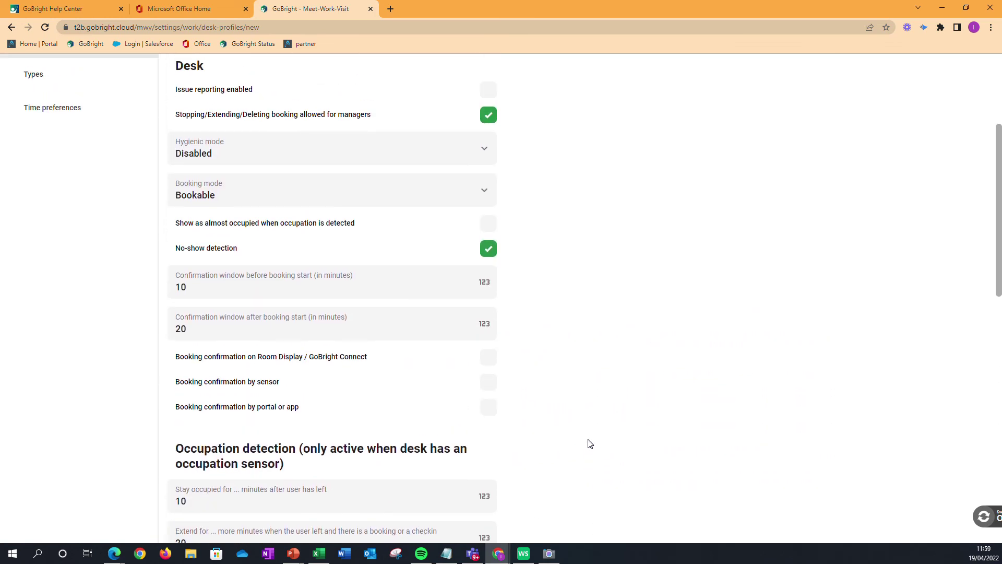
scroll(590, 443, up, 1)
scroll(590, 444, up, 1)
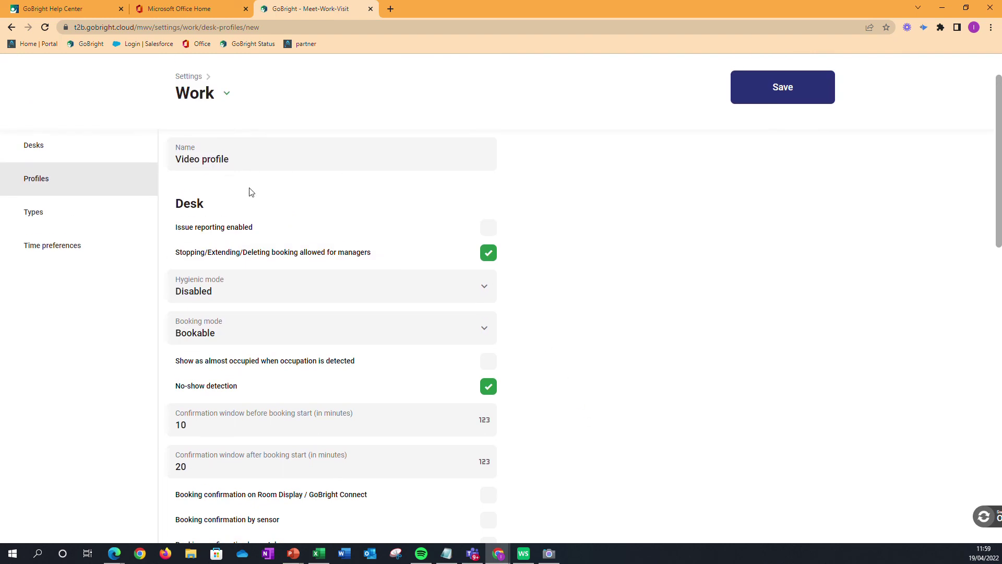